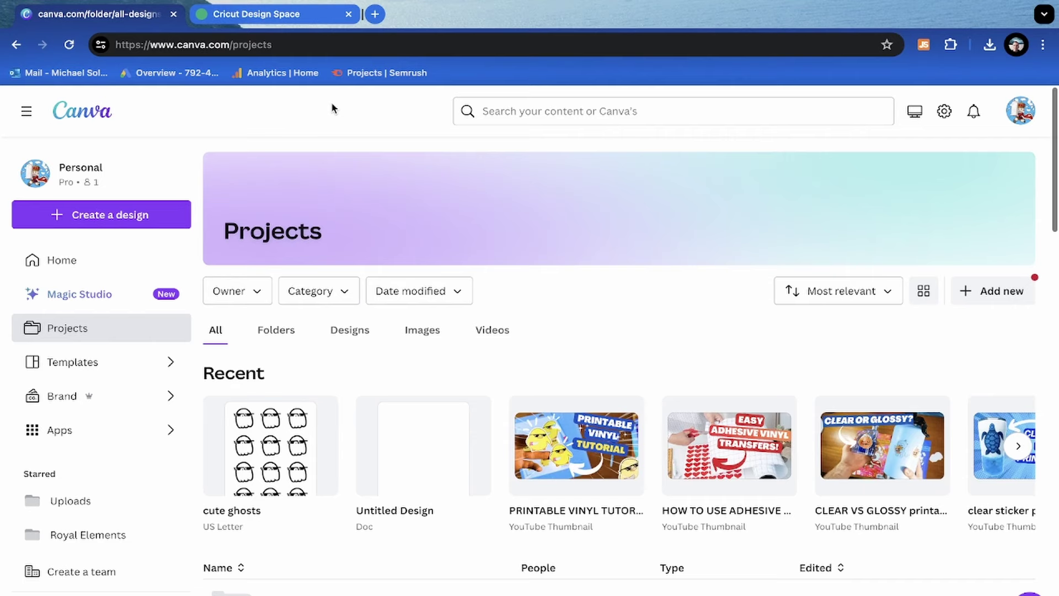
Open the 'cute ghosts' US Letter design from Canva projects for editing.
click(141, 213)
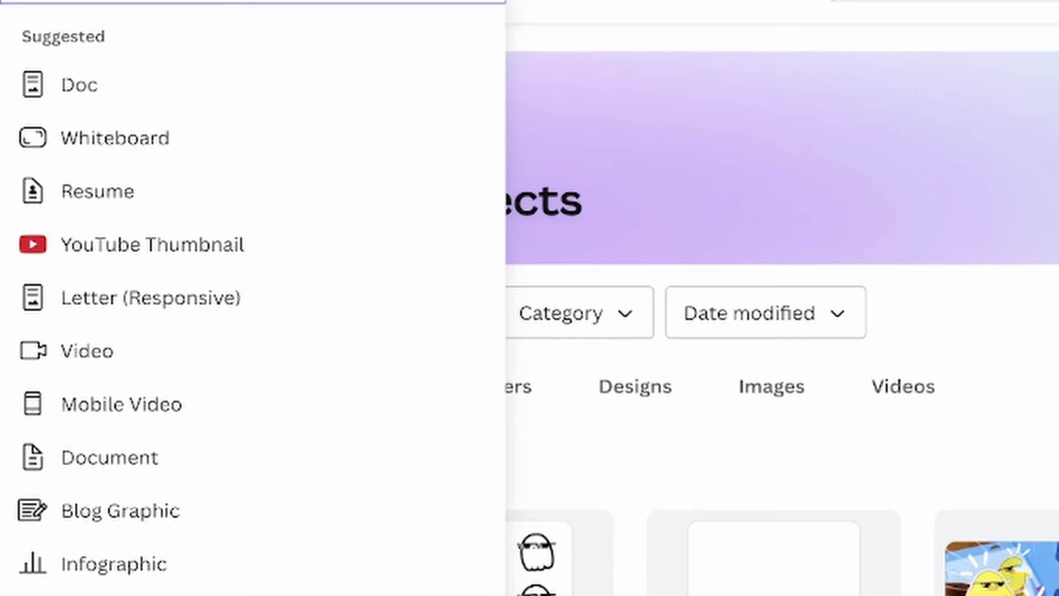
text(letter)
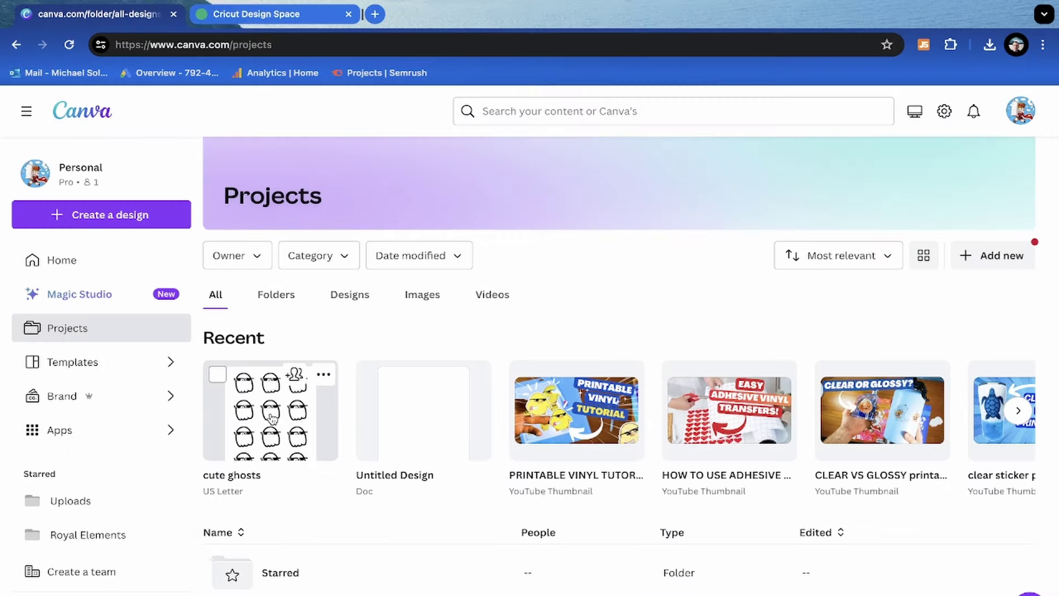
click(270, 417)
Search Elements for 'cute and cool' and browse all the graphic results.
click(26, 200)
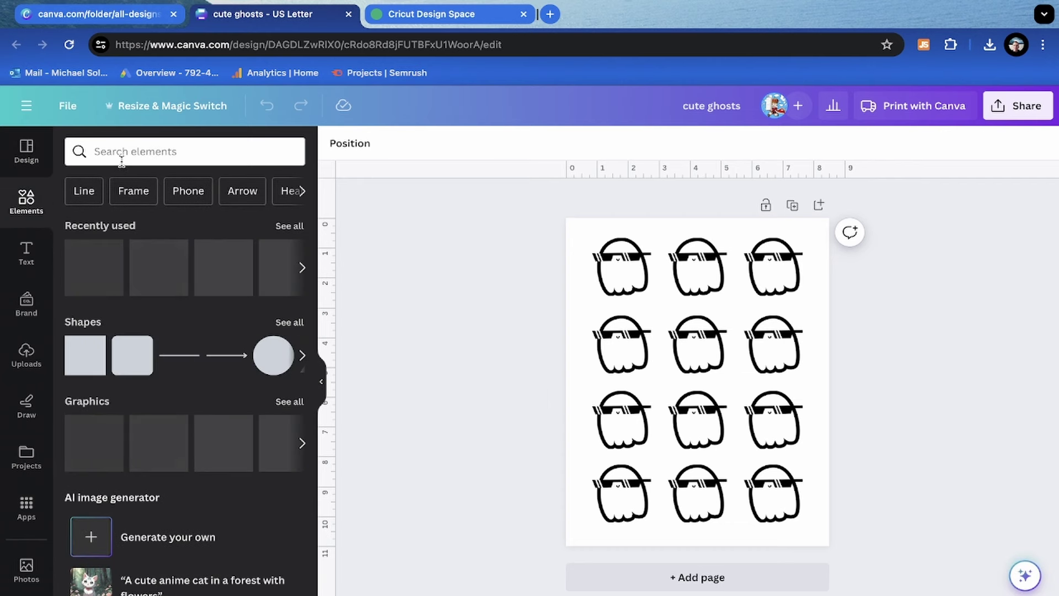
click(121, 157)
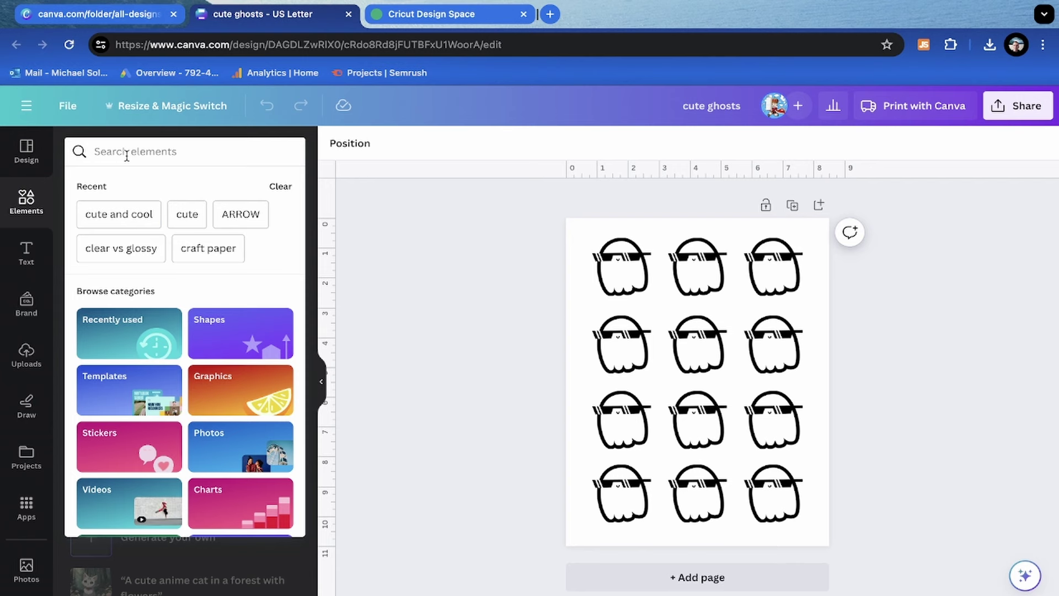
click(126, 215)
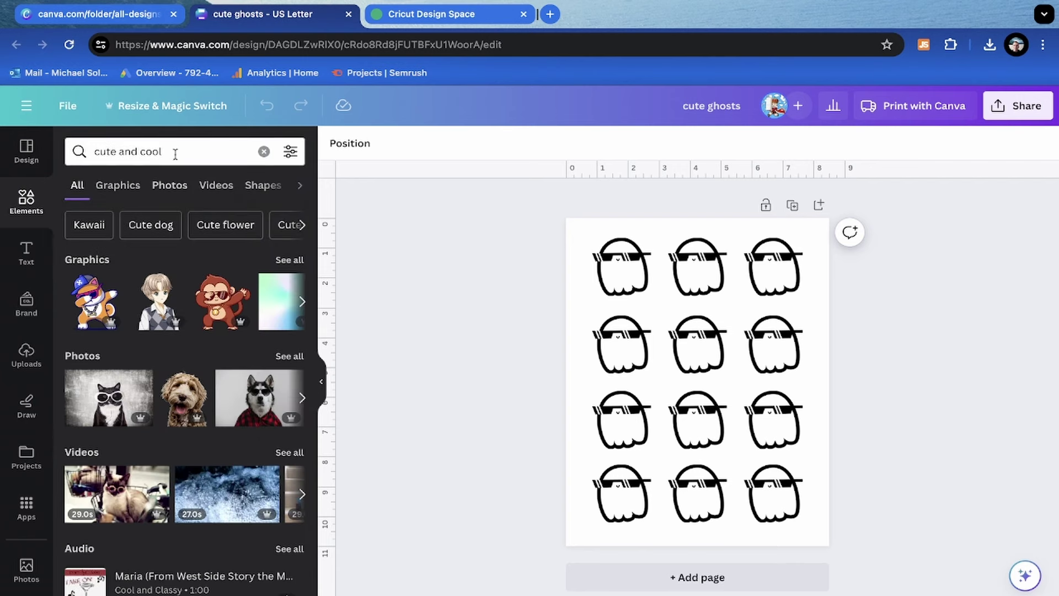
click(289, 260)
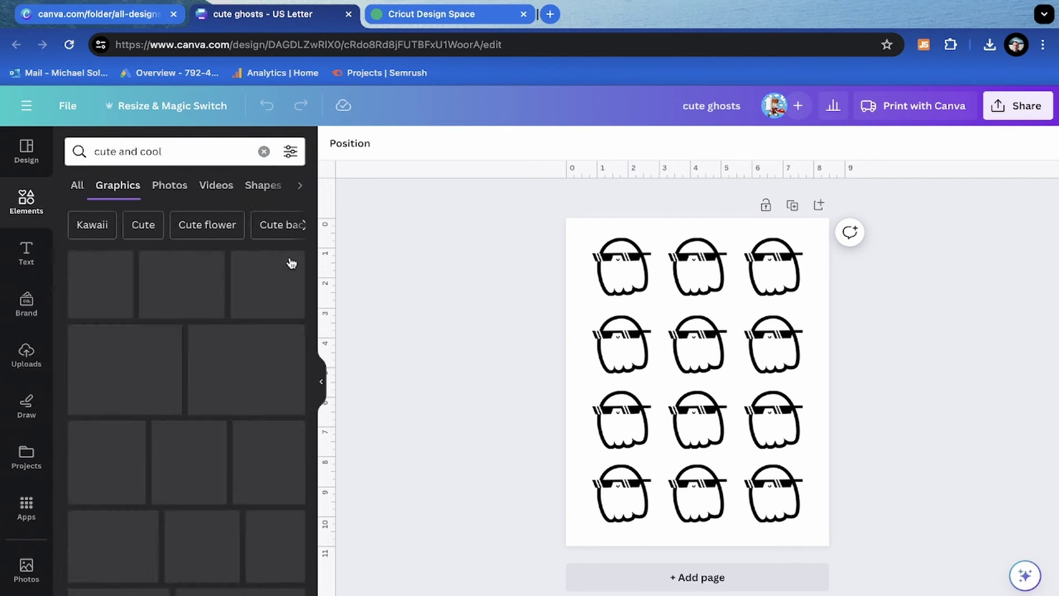
scroll(249, 394, down, 7)
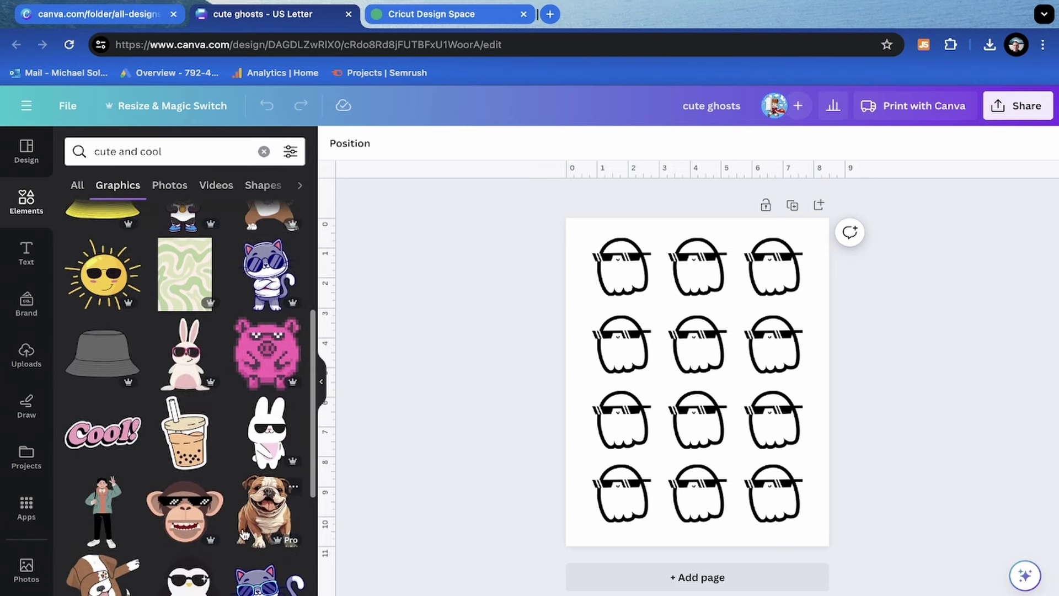
scroll(244, 534, down, 5)
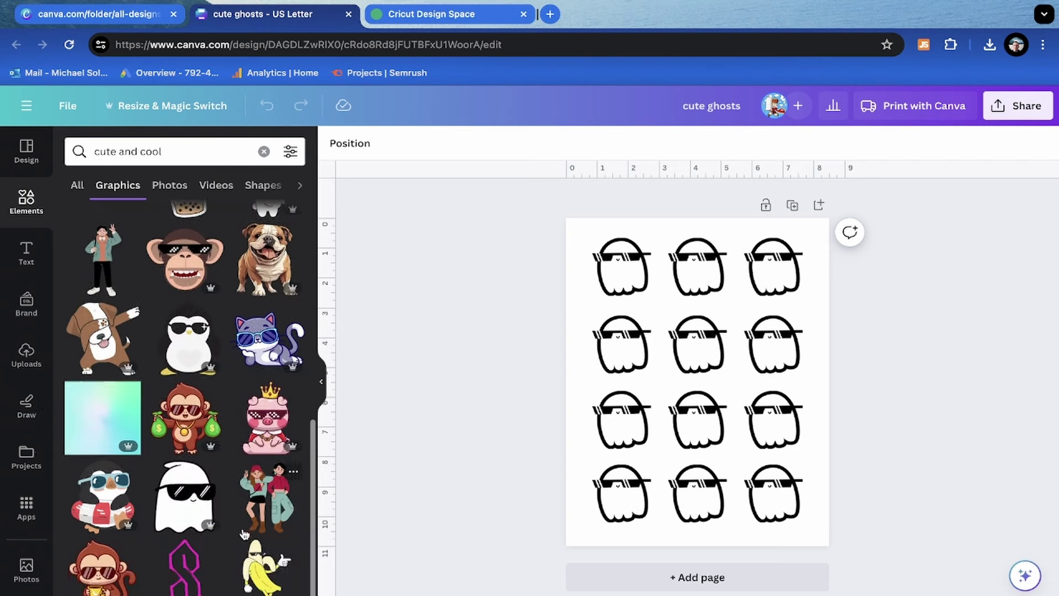
scroll(244, 533, down, 8)
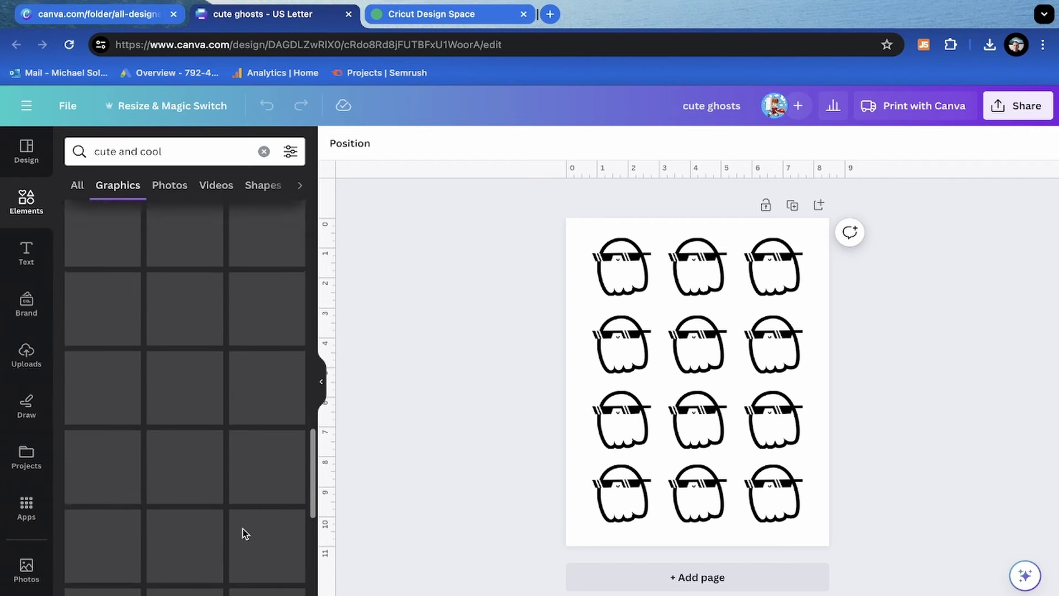
Nudge the second top-row ghost into line with its neighbours, then deselect.
click(634, 284)
click(792, 286)
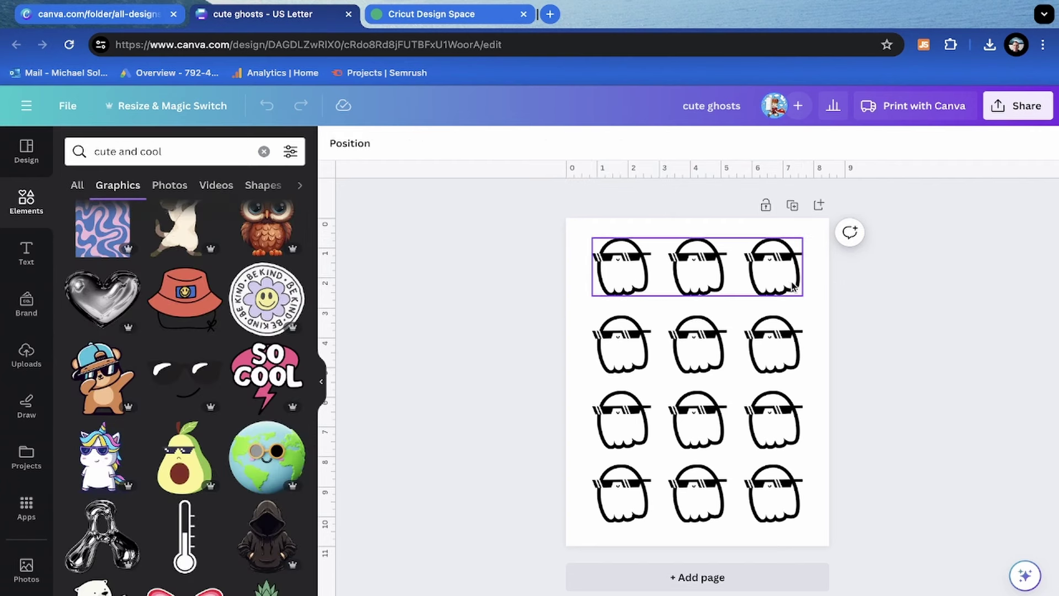
click(790, 286)
click(891, 324)
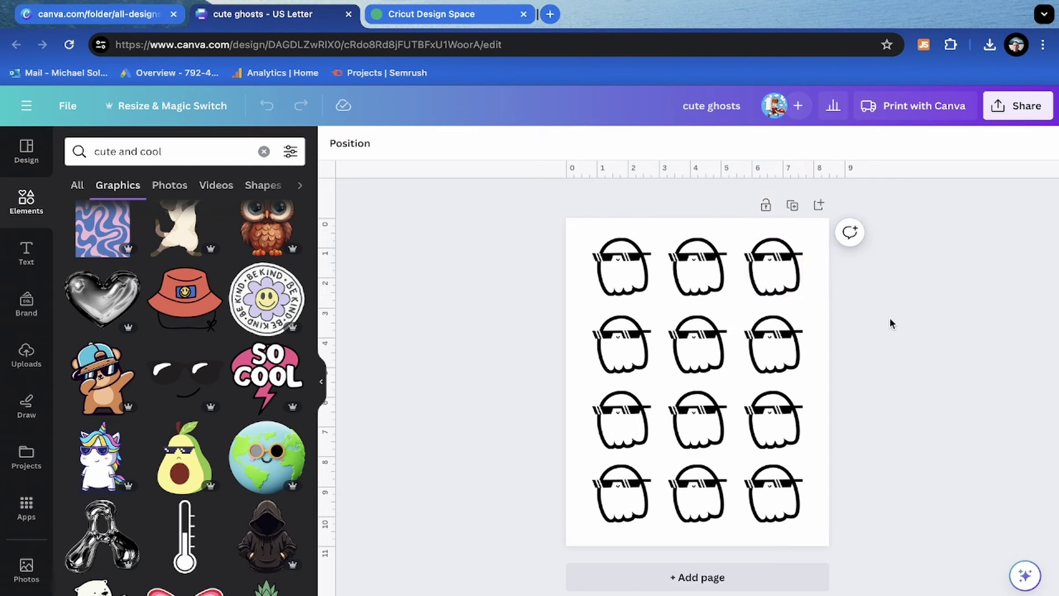
click(740, 273)
click(704, 265)
drag(703, 263, 704, 267)
click(560, 297)
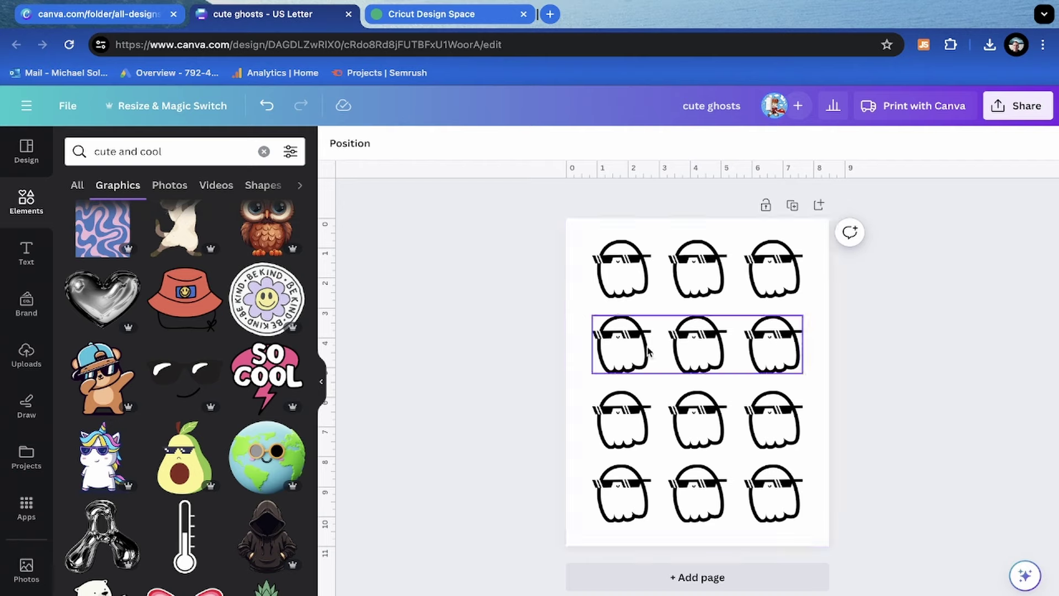
Set the ghost sheet's download to PNG with a transparent background.
click(1031, 107)
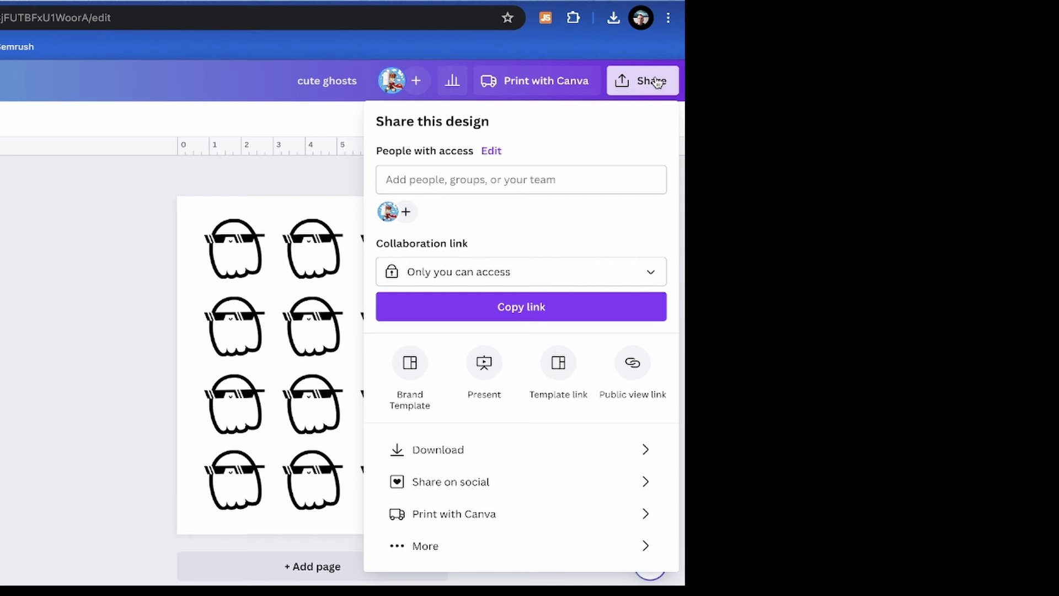
click(464, 457)
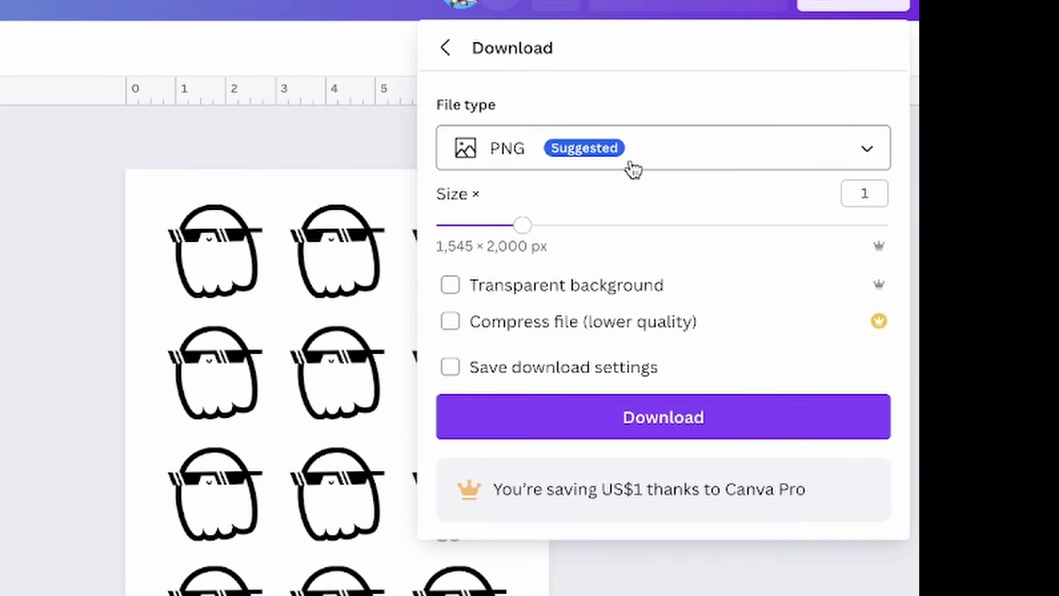
click(579, 286)
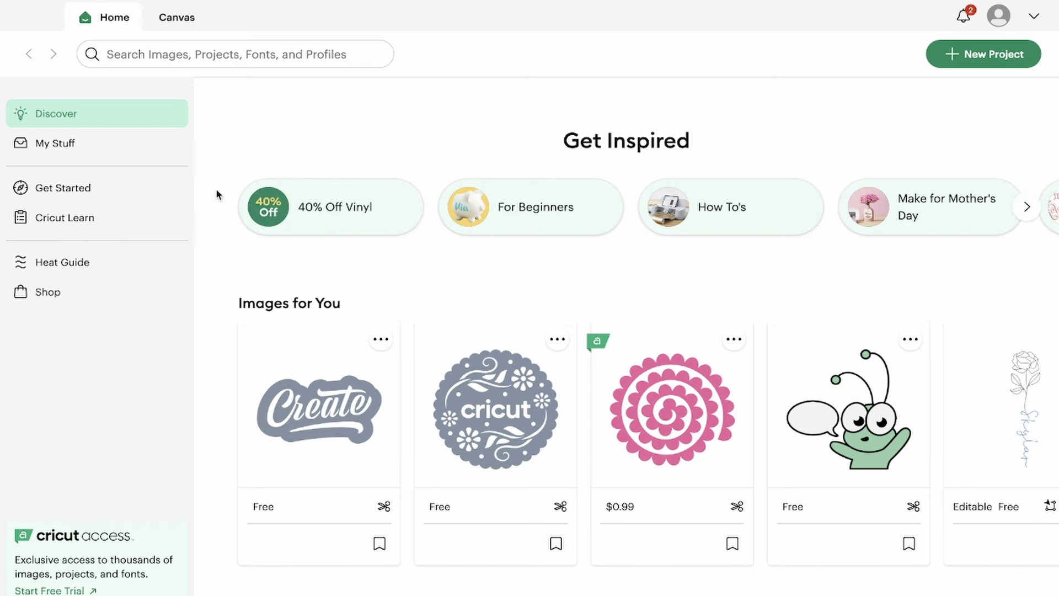
Start a new blank Cricut project and open the Upload Image page.
click(996, 60)
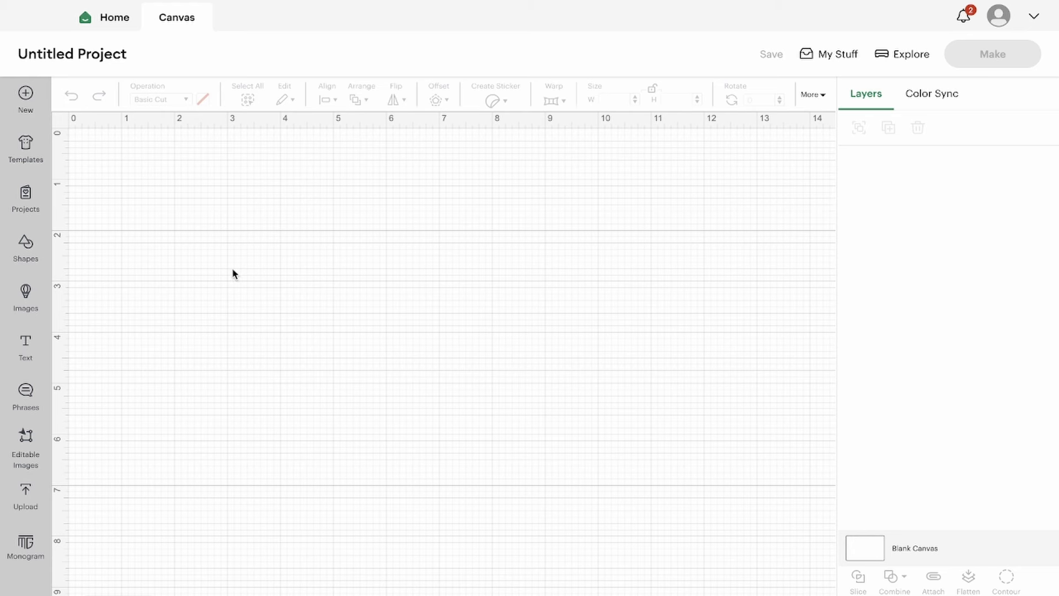
click(25, 500)
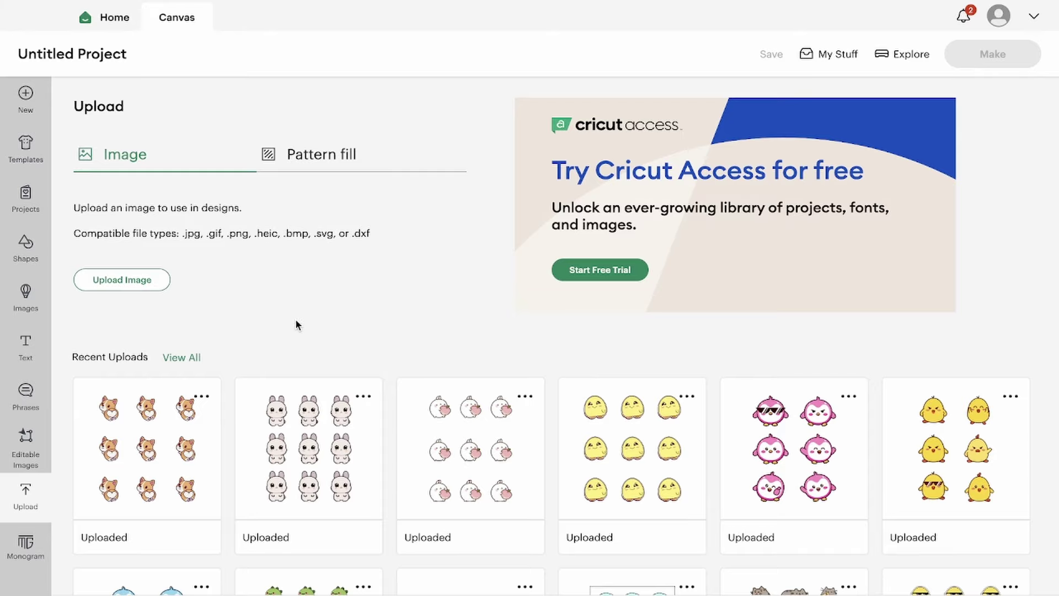
scroll(449, 292, down, 3)
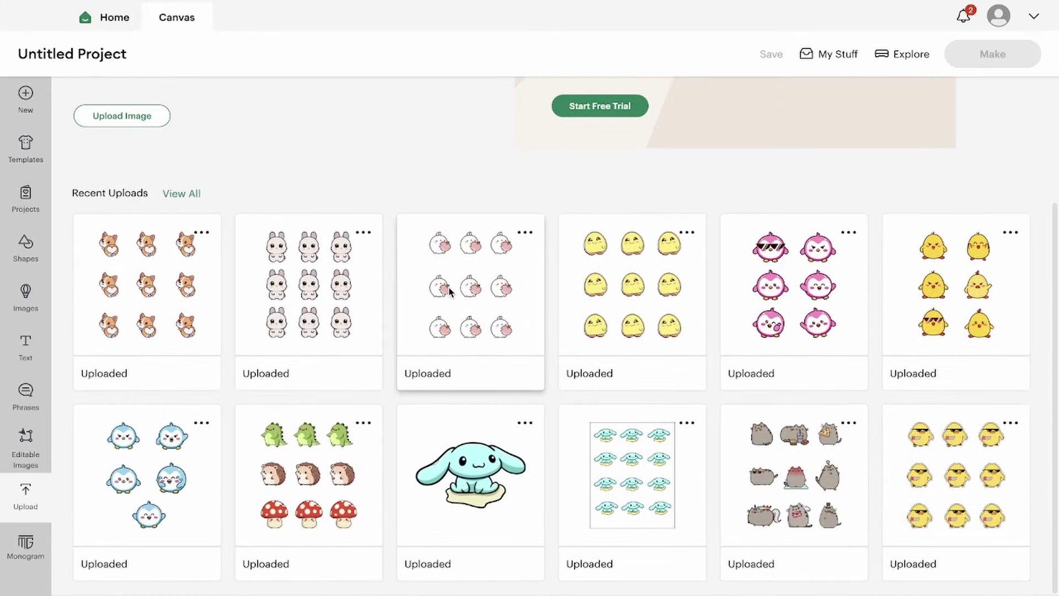
scroll(450, 293, up, 3)
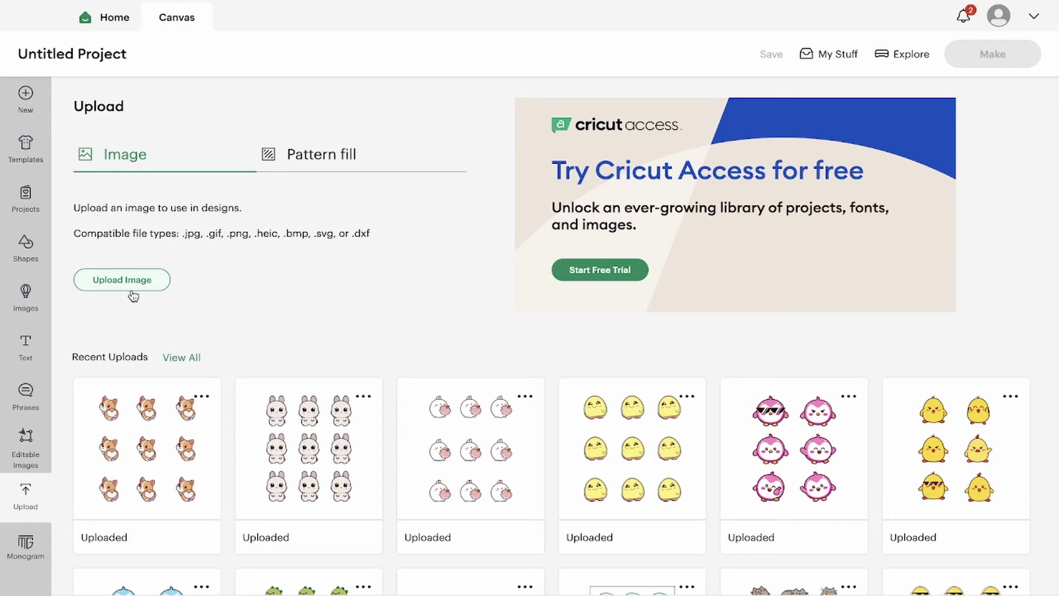
click(128, 280)
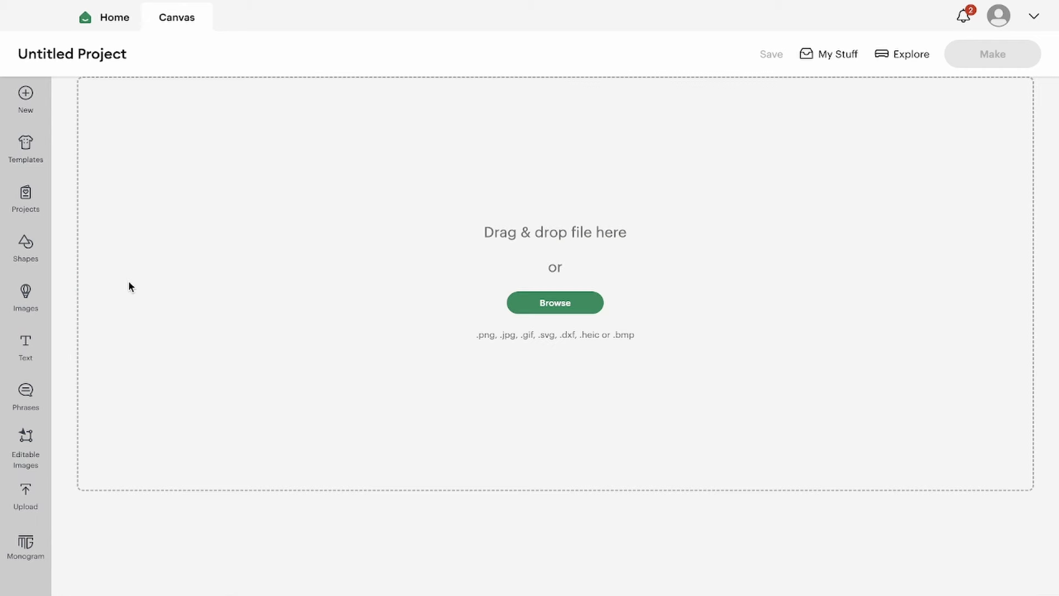
Load the file cute ghosts.png from the computer.
click(579, 310)
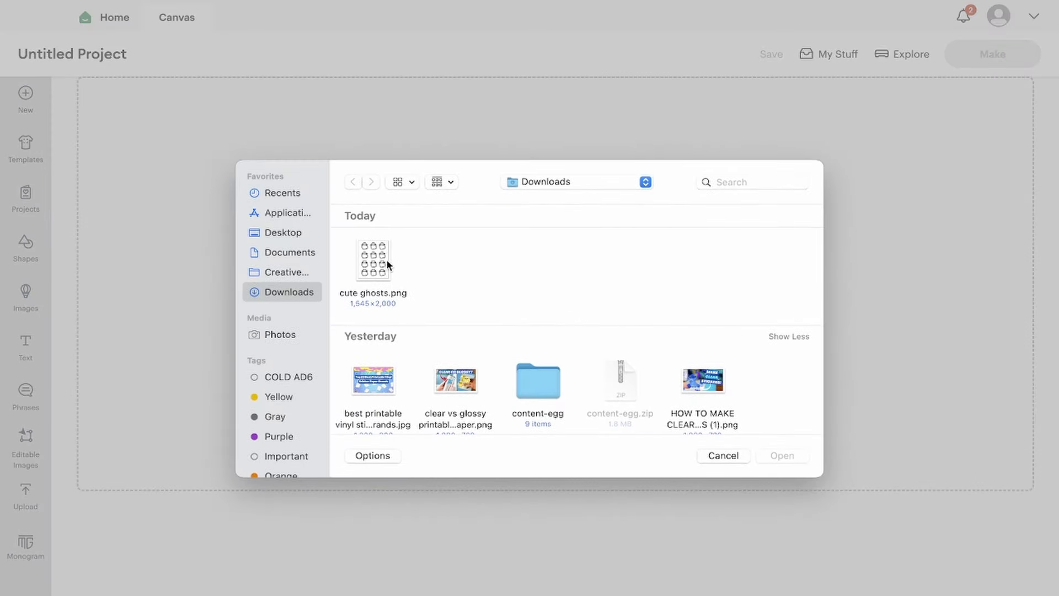
click(375, 265)
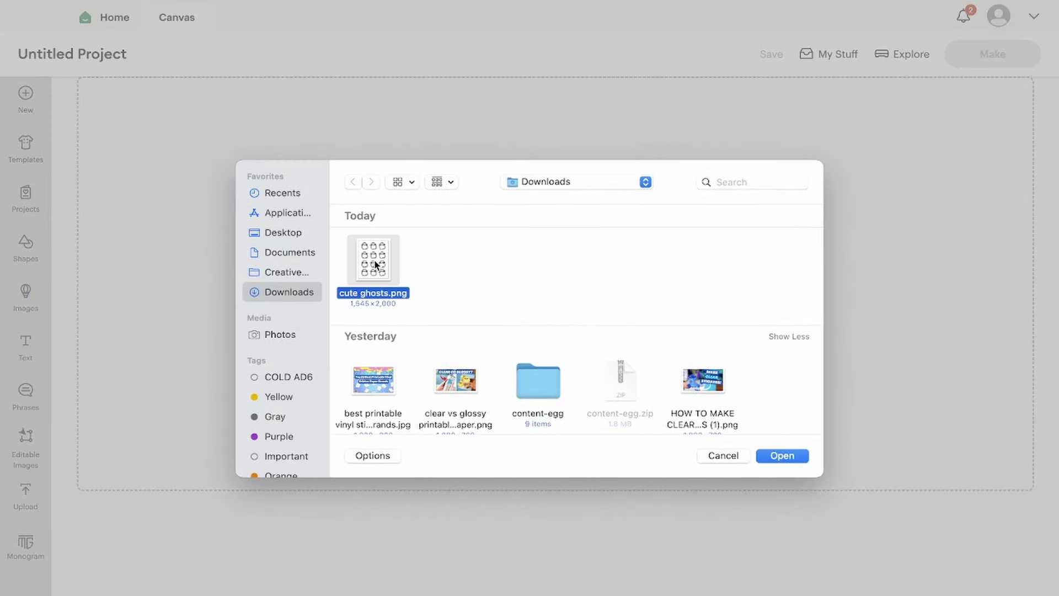
click(774, 456)
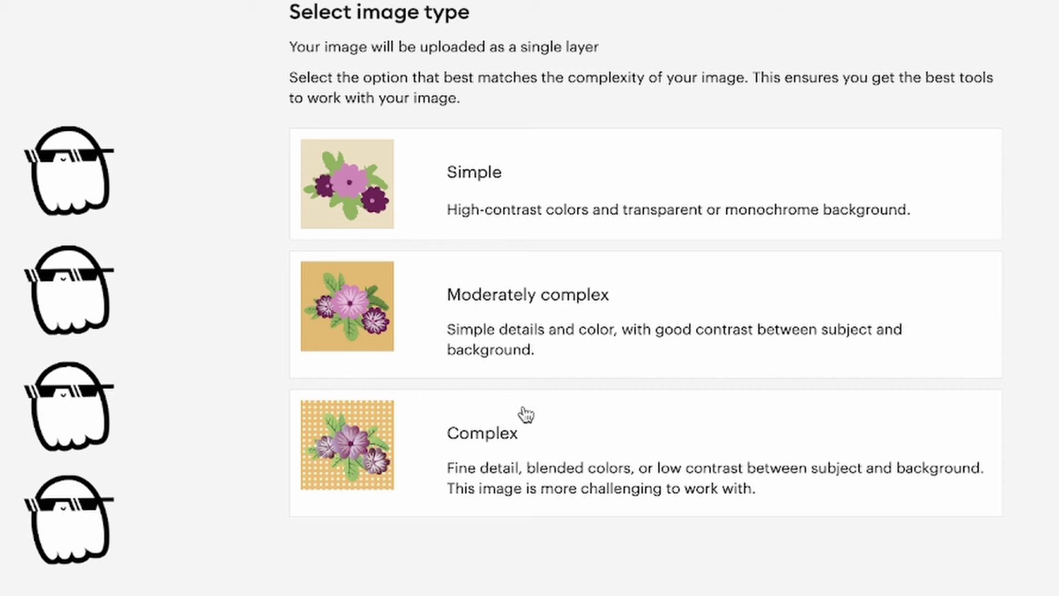
Mark the image as Simple, pass background removal, and choose Print Then Cut.
click(547, 175)
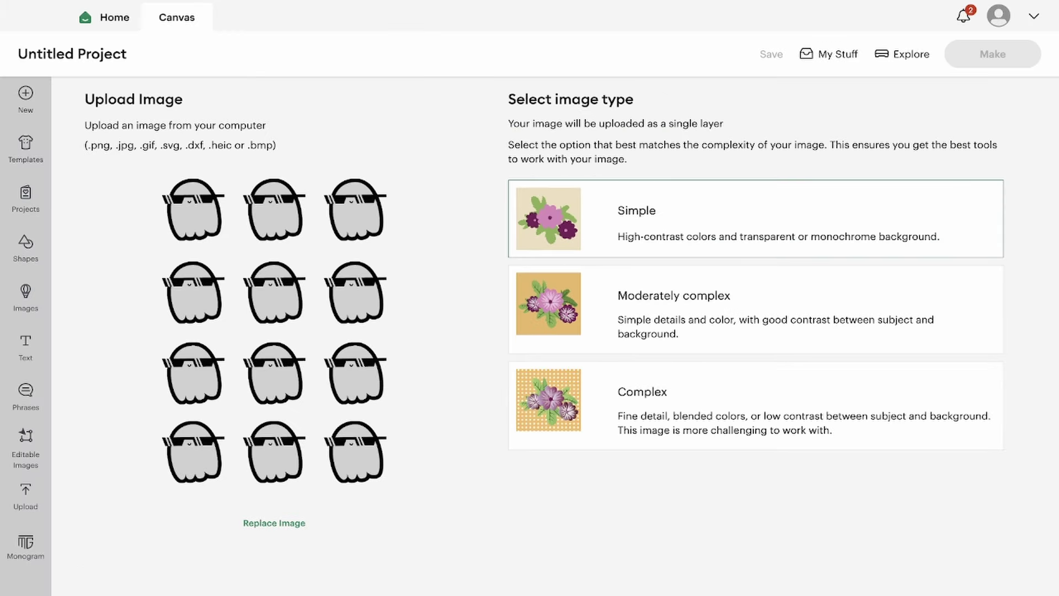
click(987, 573)
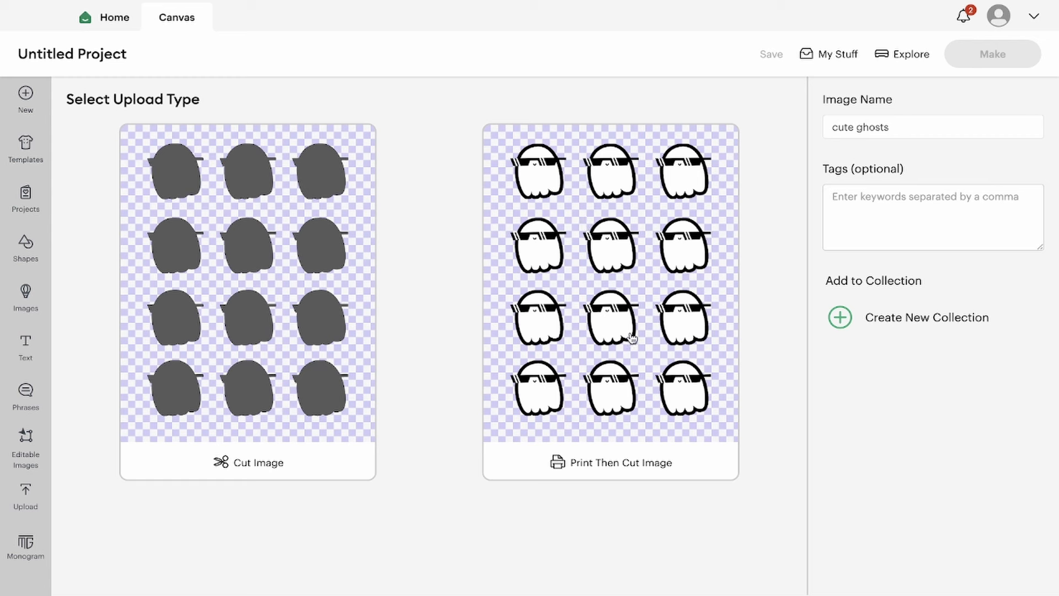
click(665, 263)
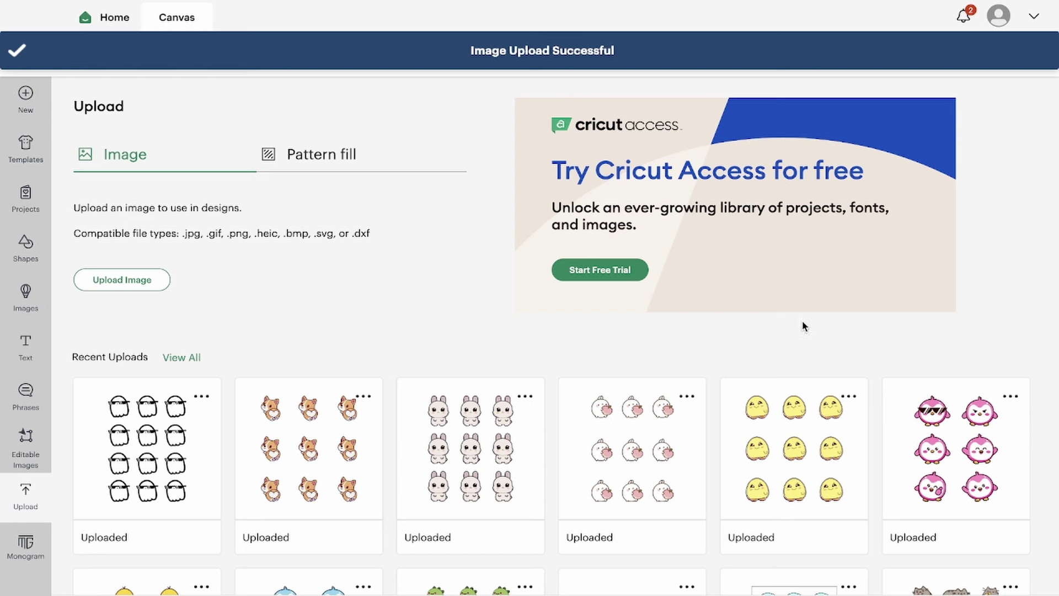
Add the uploaded ghost sheet to the canvas at 5.576 × 7.849 in and start Make.
click(145, 452)
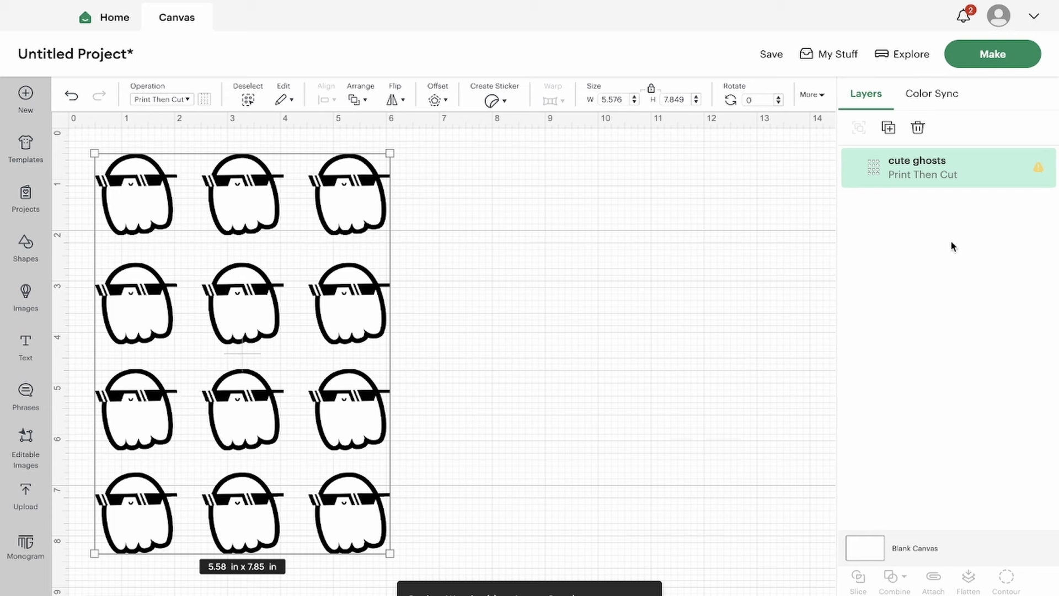
mouse_move(1038, 171)
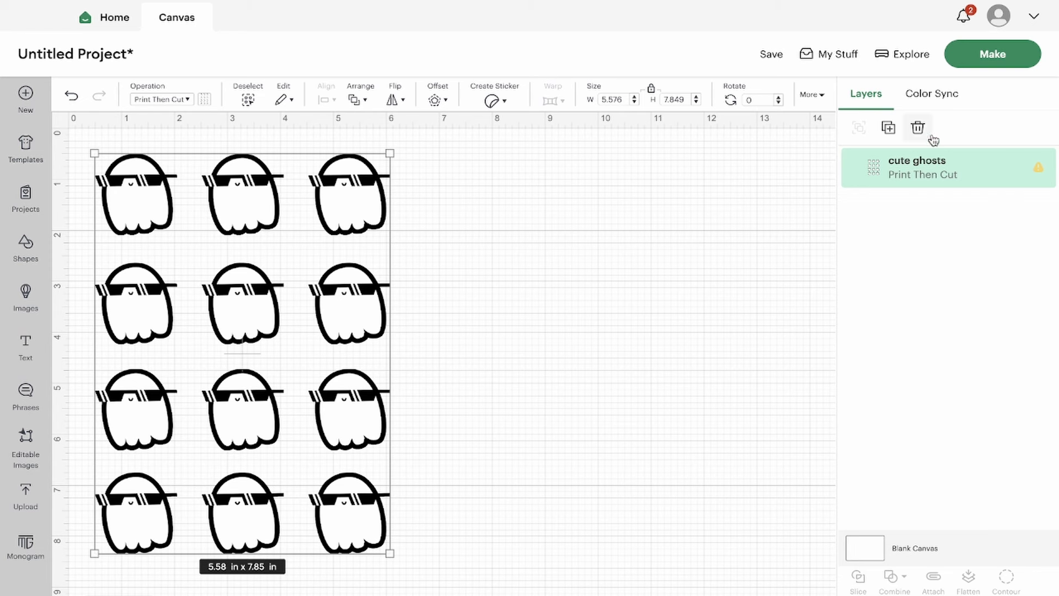
click(1003, 57)
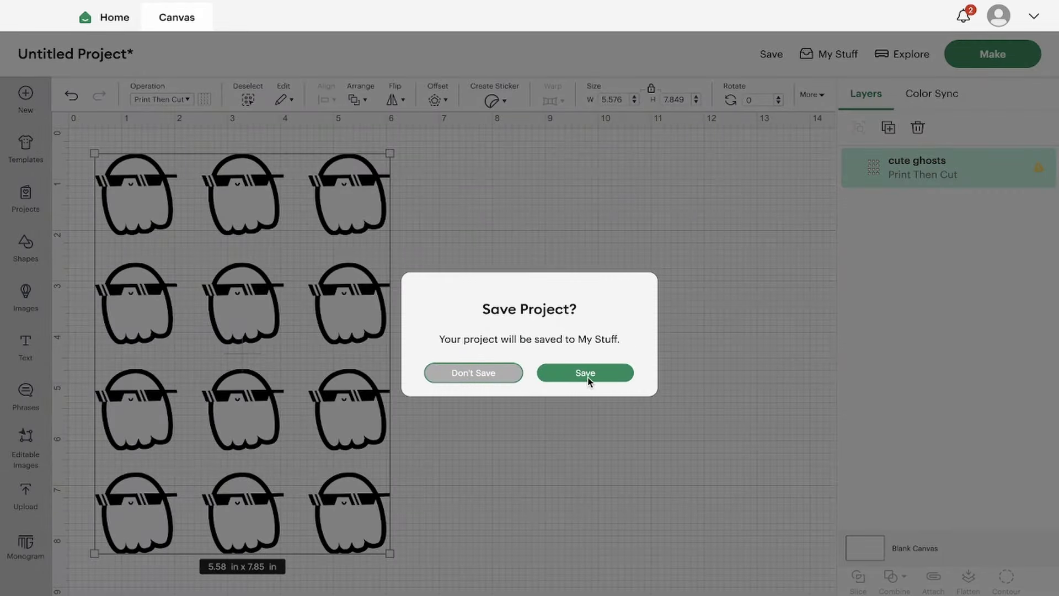
Save the project with the title 'cute ghosts'.
click(577, 377)
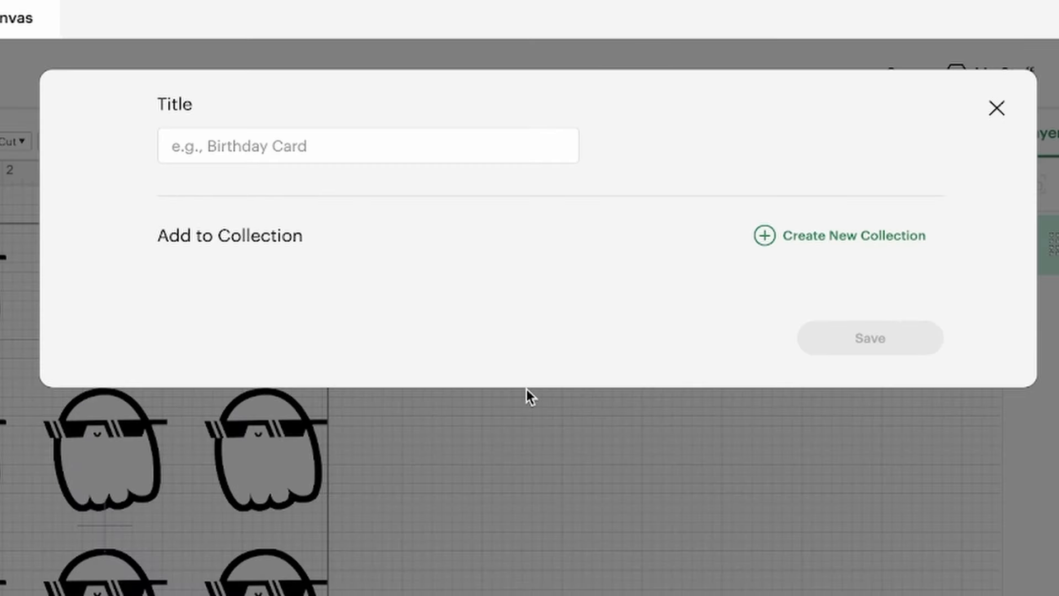
click(374, 150)
text(cute ghosts)
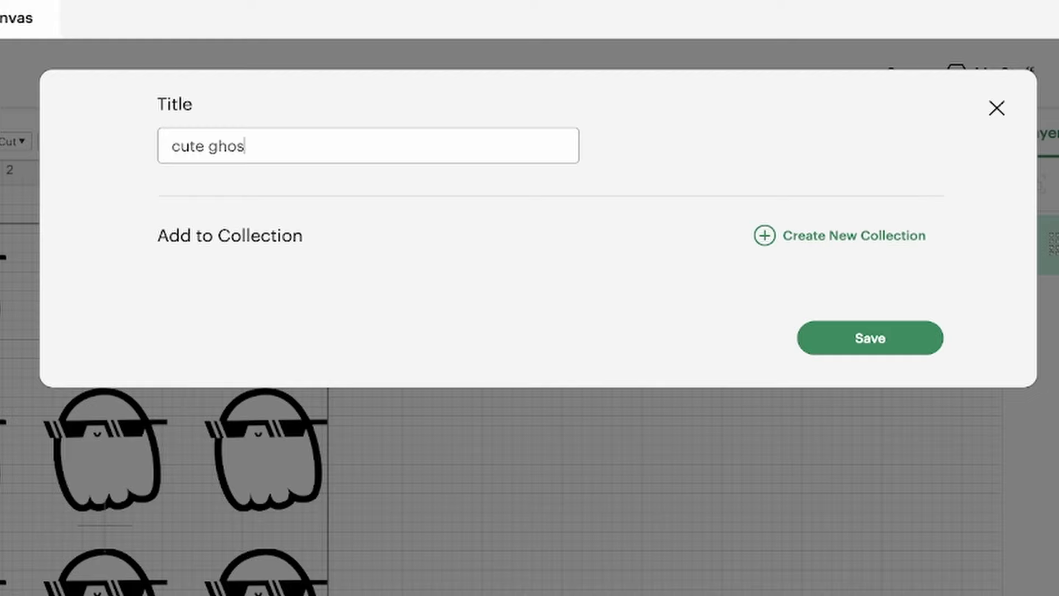
click(921, 347)
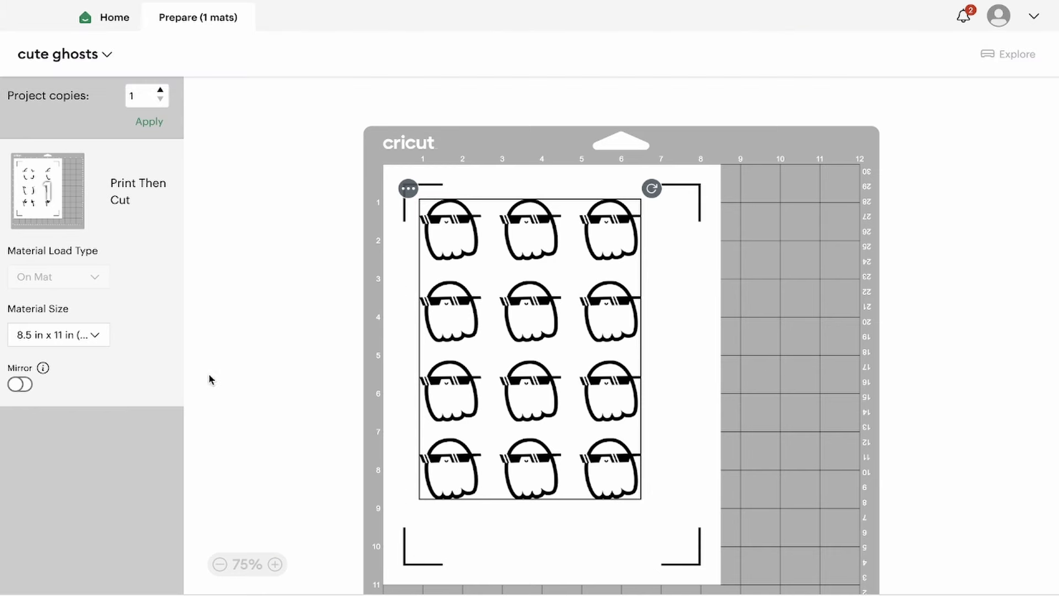
Keep the material size at Letter and proceed to send the sheet to the printer.
click(100, 337)
click(100, 336)
drag(132, 199, 176, 225)
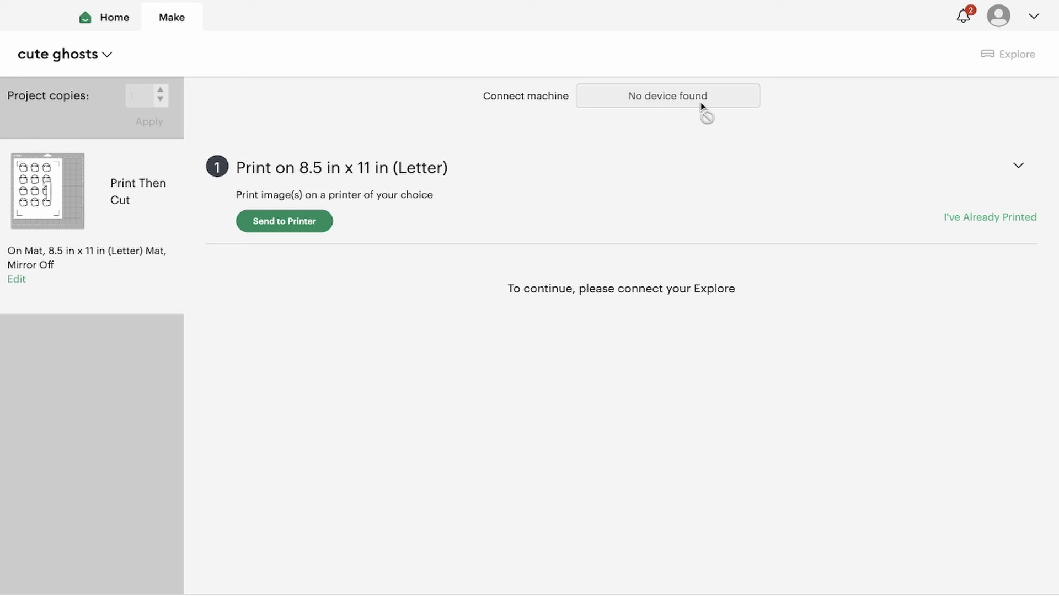
click(300, 226)
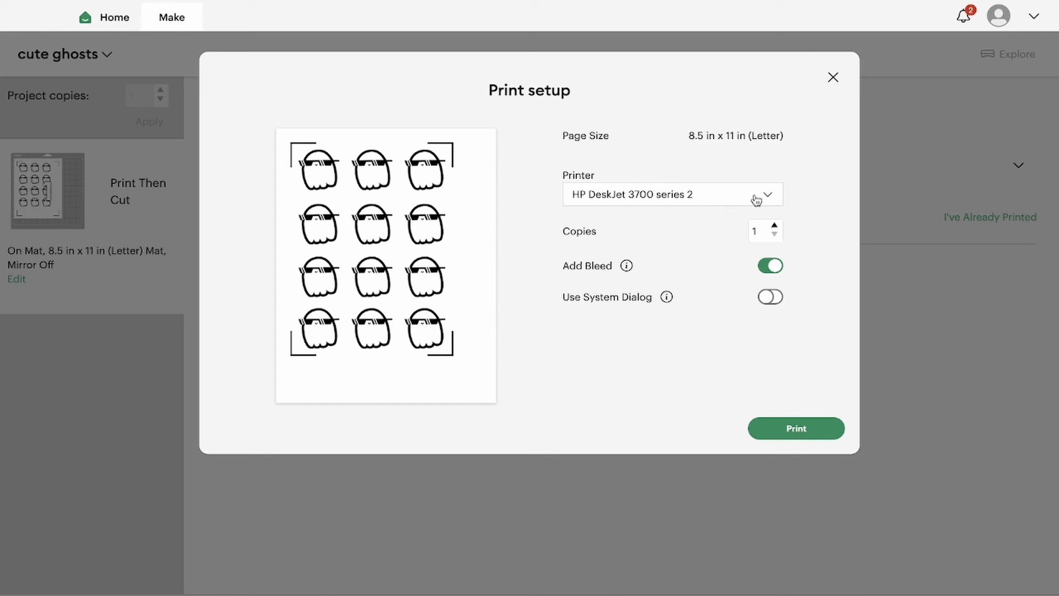
Print one copy of the ghost sheet with bleed on the HP DeskJet, system dialog off.
click(767, 300)
click(766, 301)
click(798, 430)
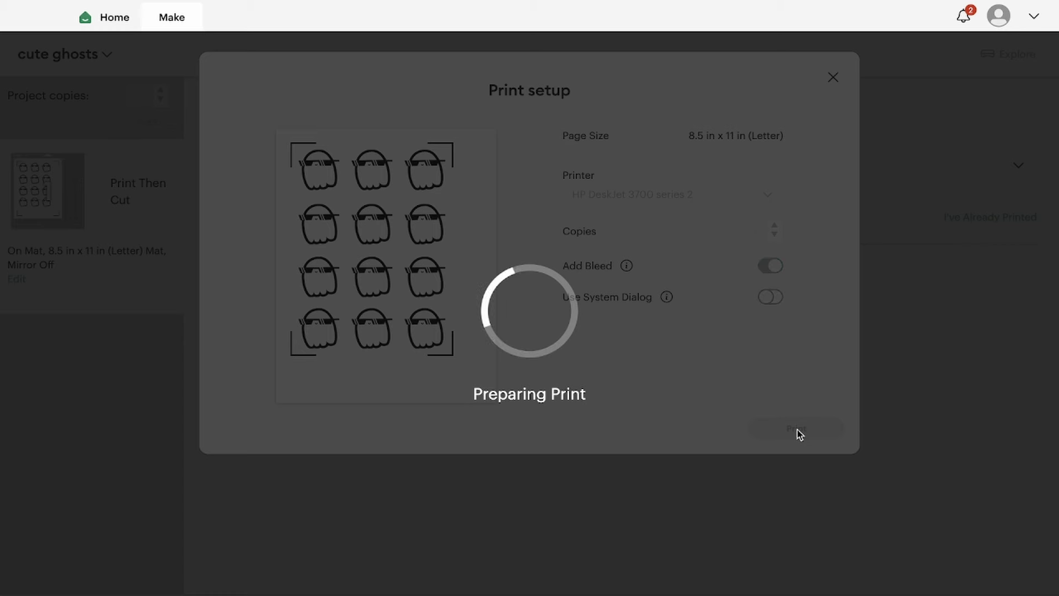